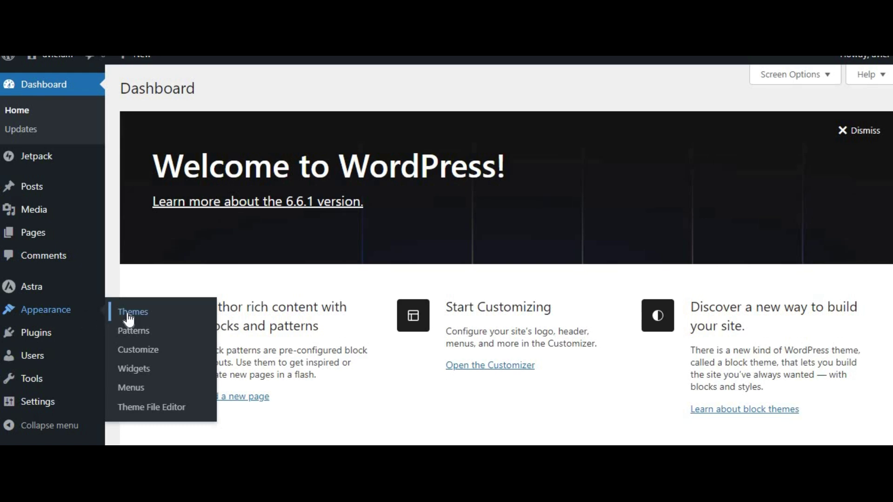
Browse the installed themes and scroll through the Add New Themes catalogue
left_click(129, 319)
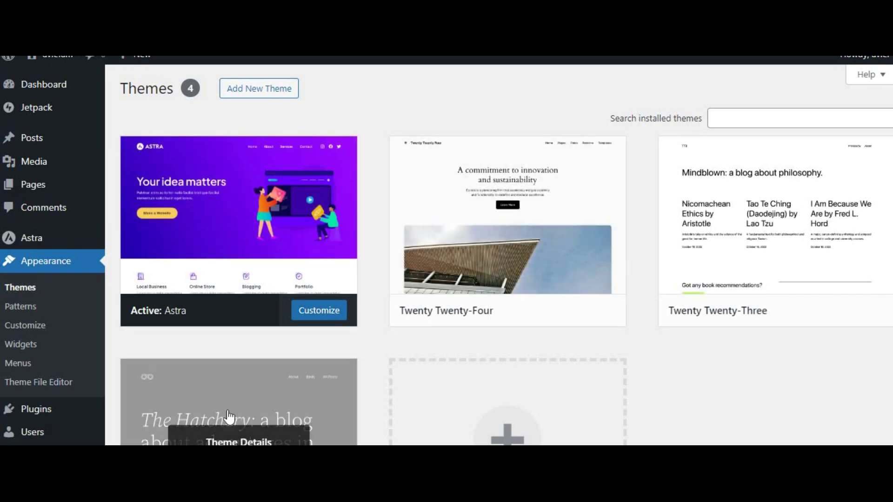
left_click(229, 93)
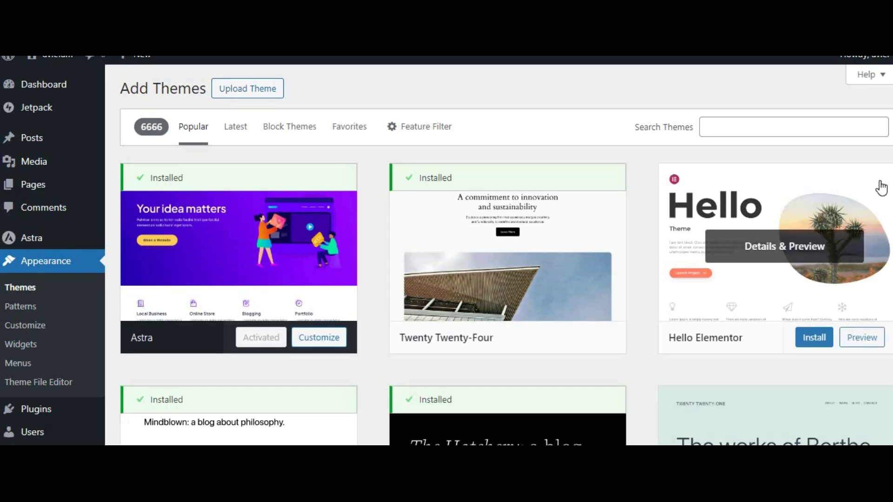
scroll(447, 256, "down", 1)
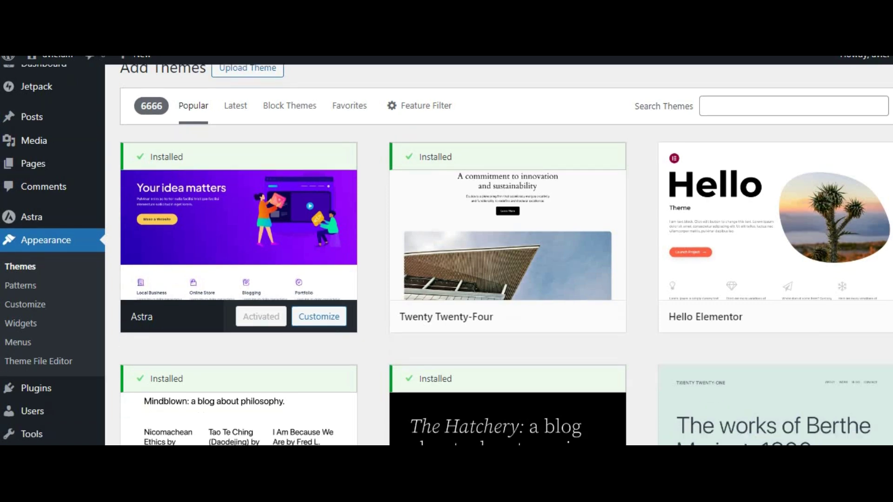
scroll(447, 255, "down", 2)
scroll(447, 255, "down", 2)
scroll(446, 255, "down", 2)
scroll(446, 256, "down", 2)
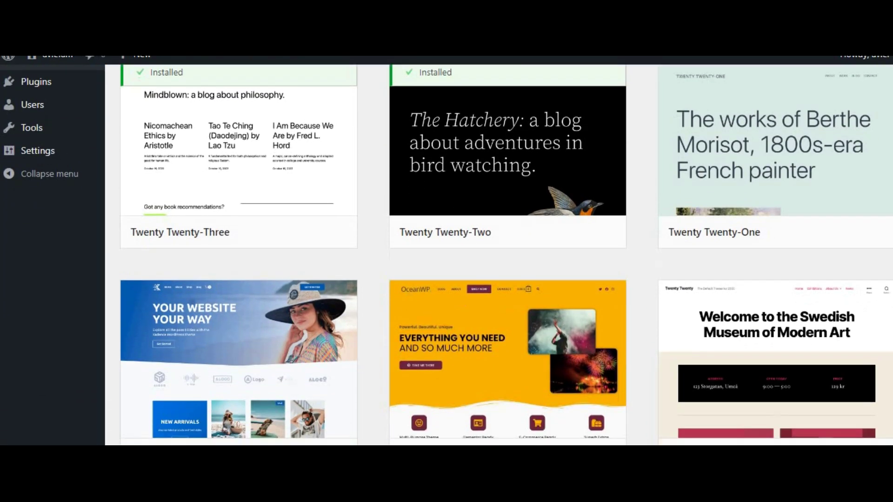
scroll(447, 255, "down", 2)
scroll(446, 255, "down", 2)
scroll(446, 255, "down", 2)
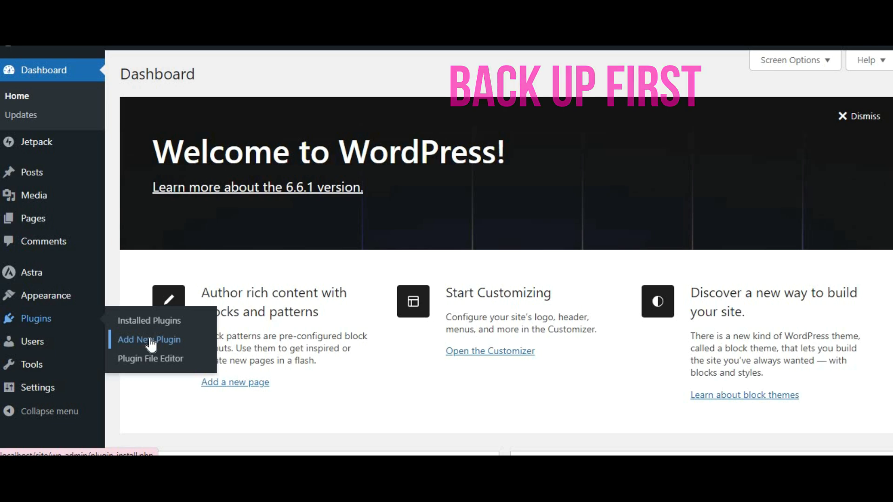
On Add New Plugins, install UpdraftPlus: WP Backup & Migration Plugin
left_click(150, 339)
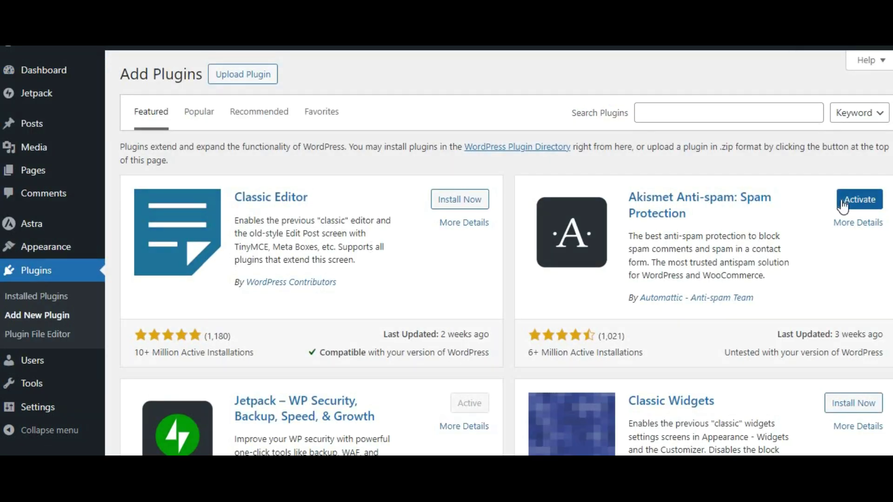
scroll(511, 251, "down", 8)
scroll(499, 251, "down", 8)
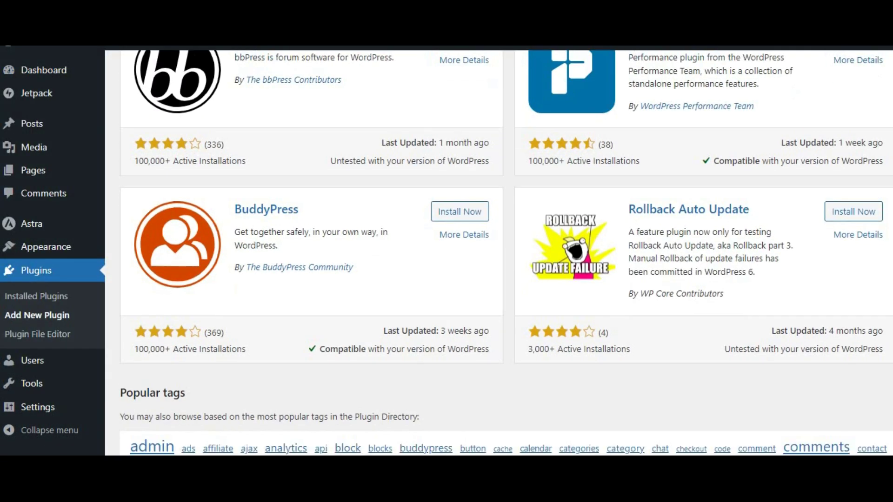
scroll(499, 251, "down", 5)
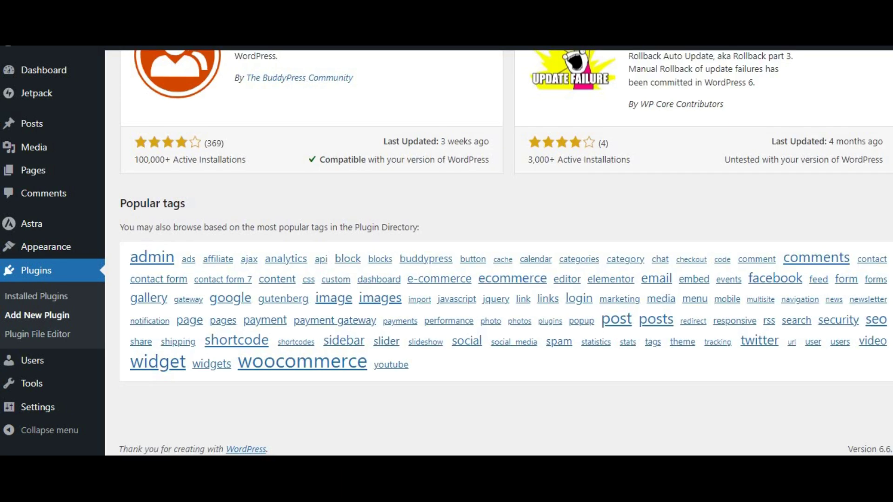
scroll(499, 251, "up", 8)
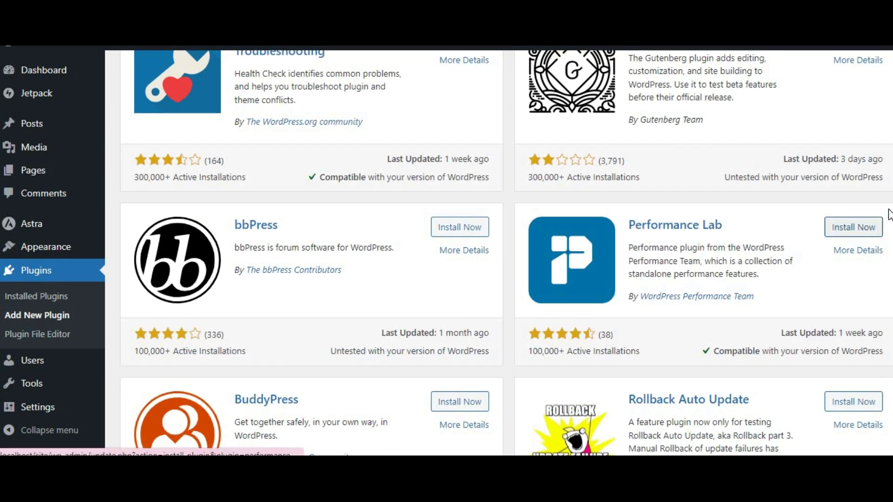
scroll(498, 251, "up", 8)
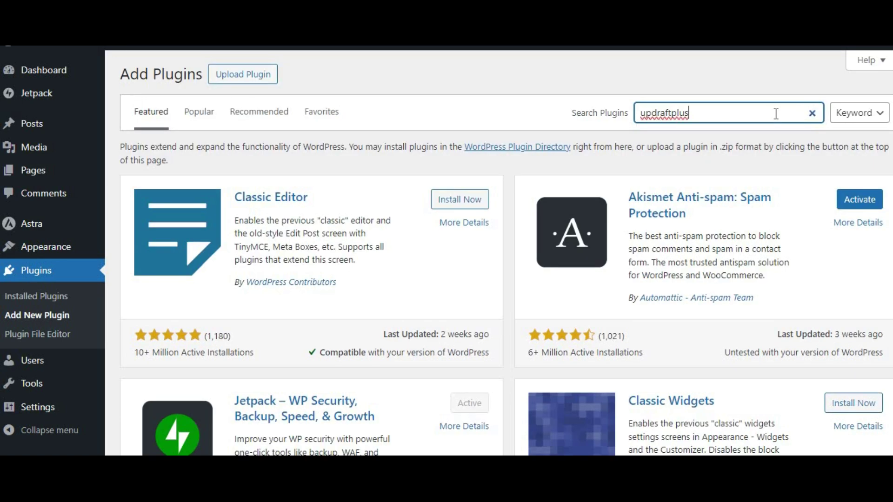
left_click(460, 187)
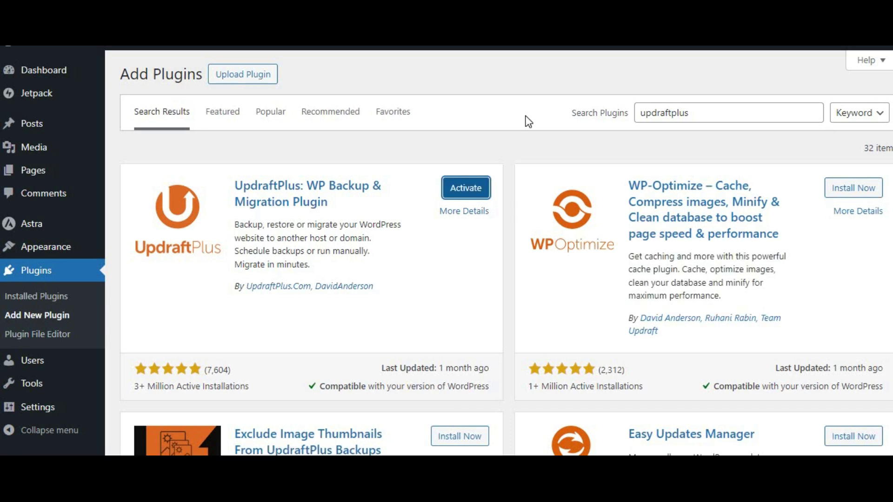
In UpdraftPlus Settings, set the file and database backup schedules to Weekly and save
left_click(43, 73)
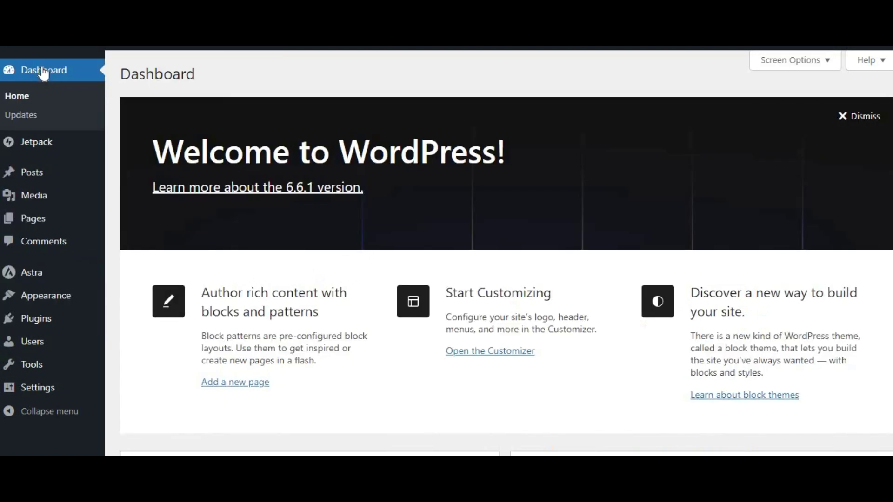
mouse_move(38, 387)
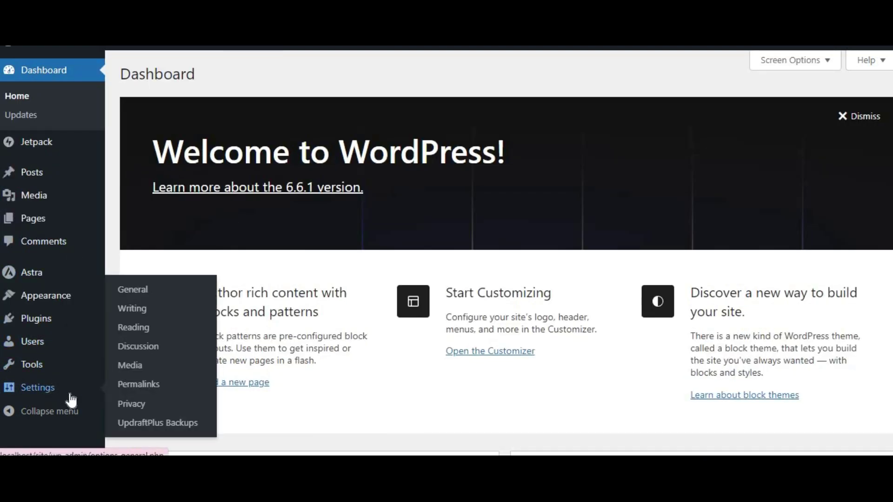
left_click(149, 431)
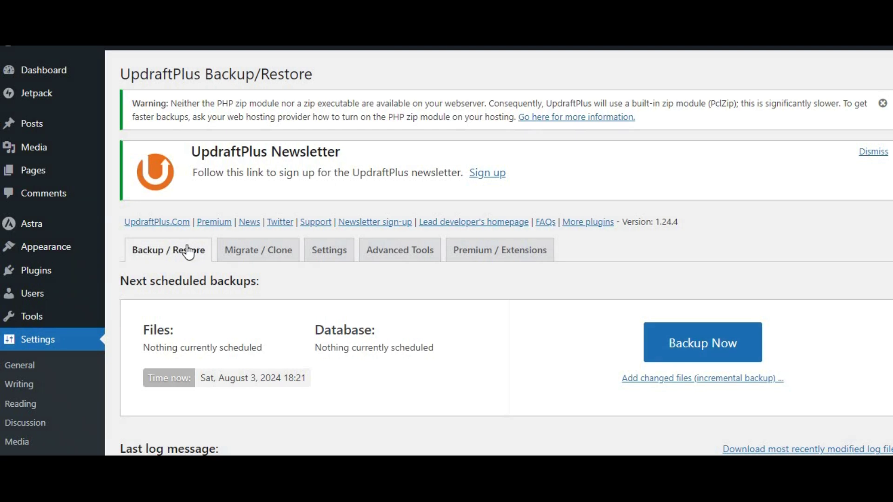
left_click(334, 253)
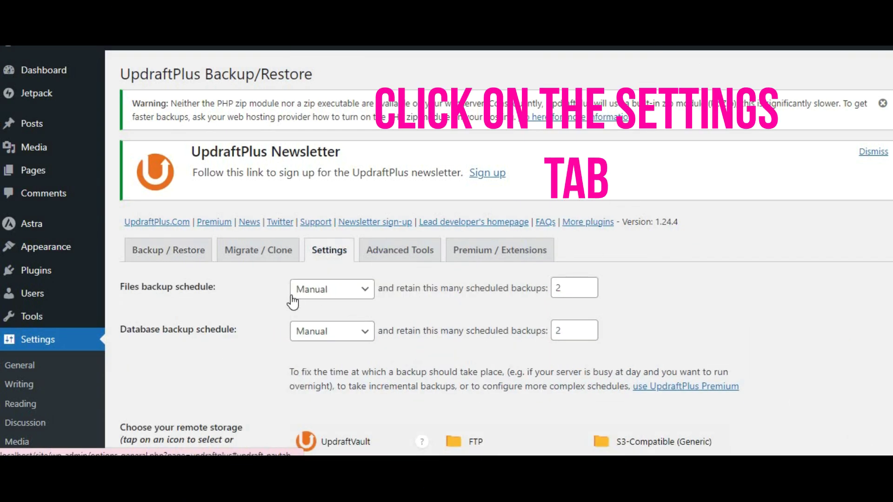
left_click(366, 293)
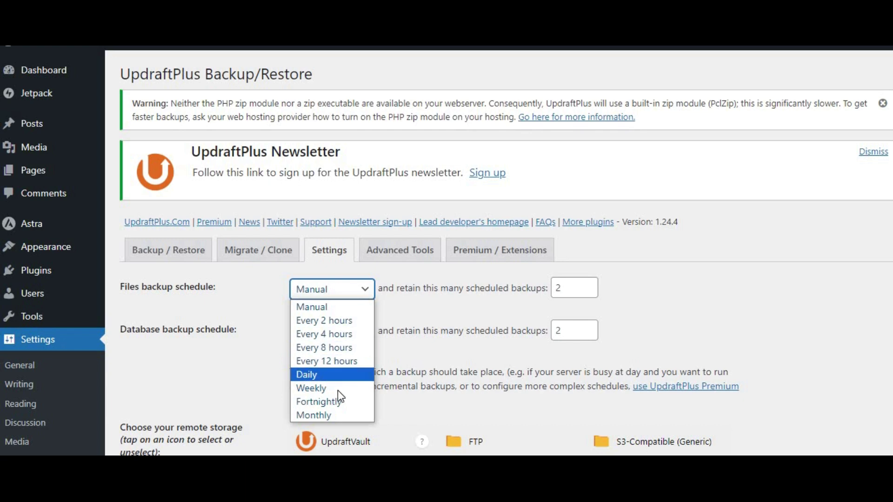
scroll(338, 388, "down", 7)
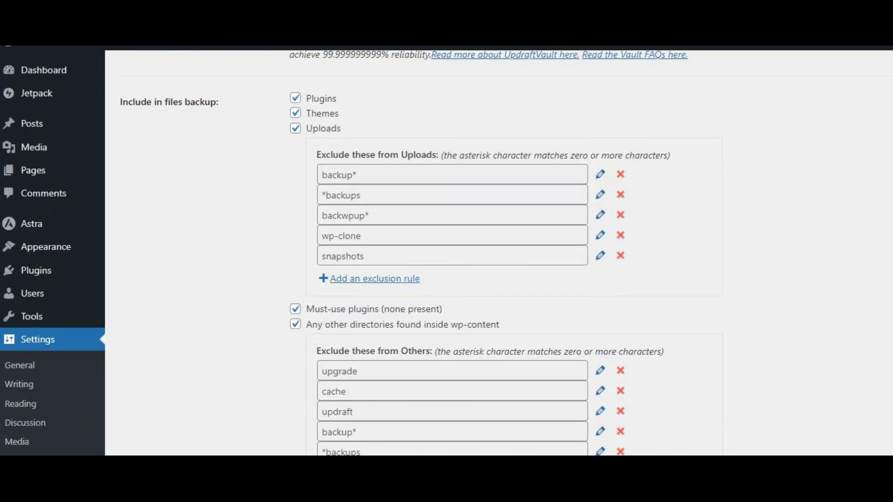
scroll(446, 251, "down", 1)
scroll(447, 251, "down", 2)
scroll(447, 251, "down", 2)
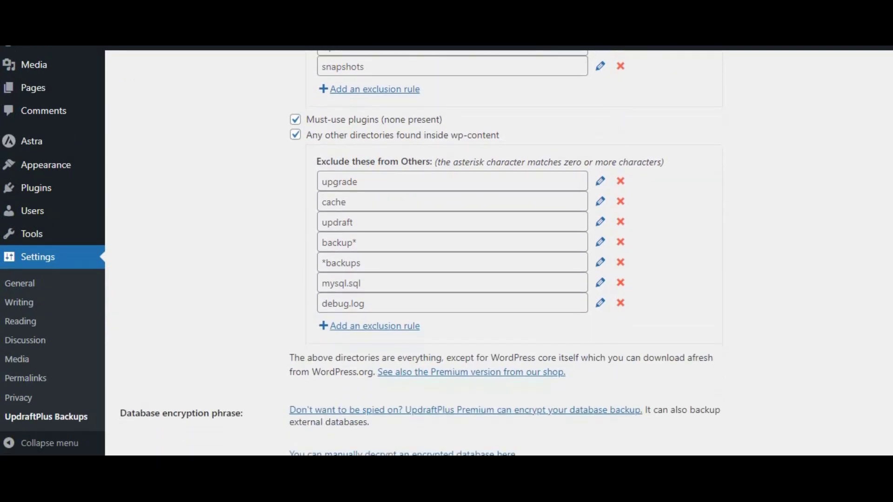
scroll(446, 251, "down", 2)
scroll(369, 419, "down", 2)
scroll(369, 418, "down", 1)
scroll(369, 418, "down", 2)
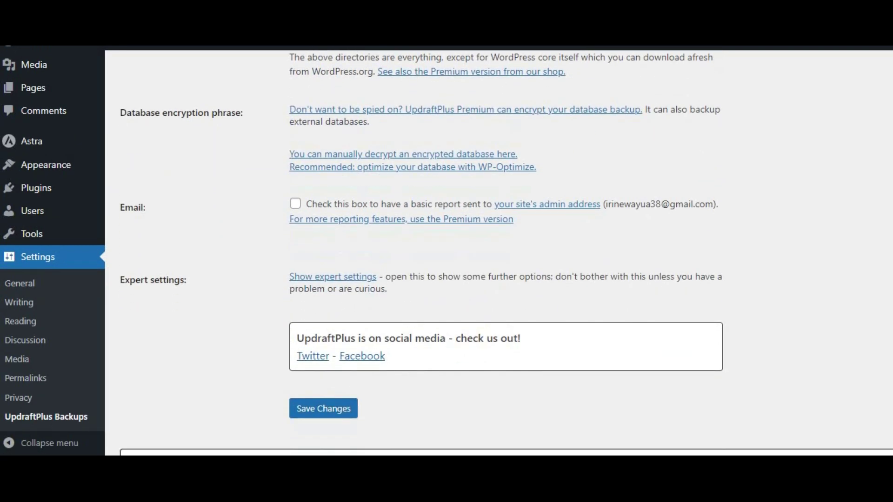
scroll(368, 419, "down", 1)
left_click(347, 368)
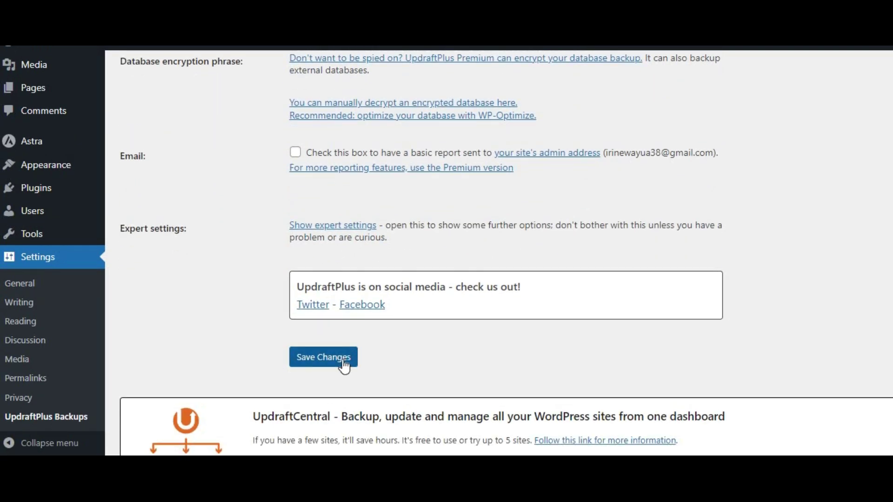
Run a manual UpdraftPlus Backup Now covering the database and all files
left_click(181, 258)
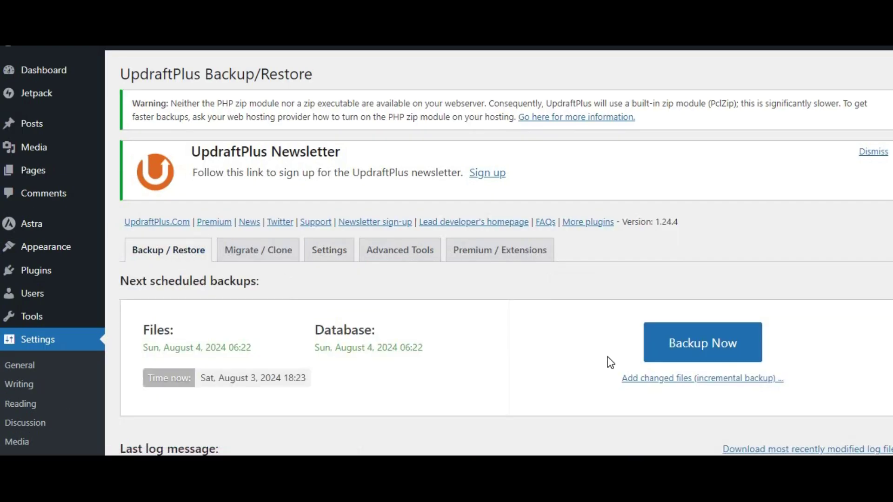
left_click(658, 359)
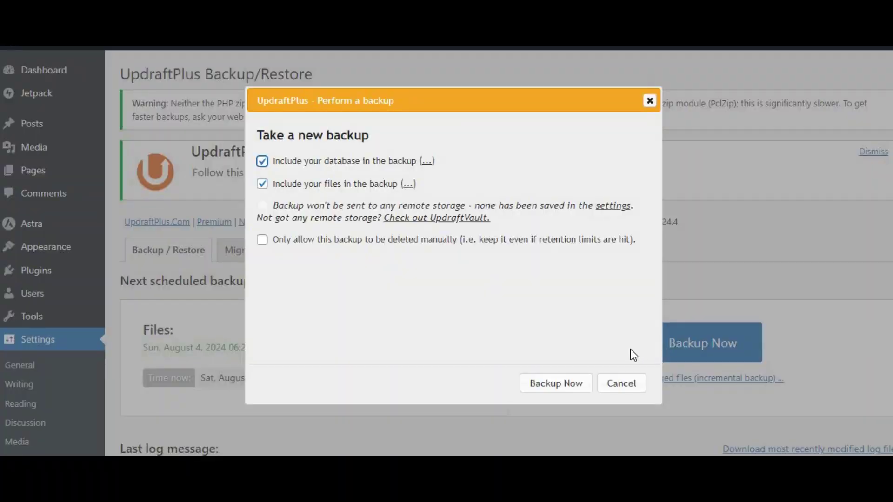
left_click(568, 392)
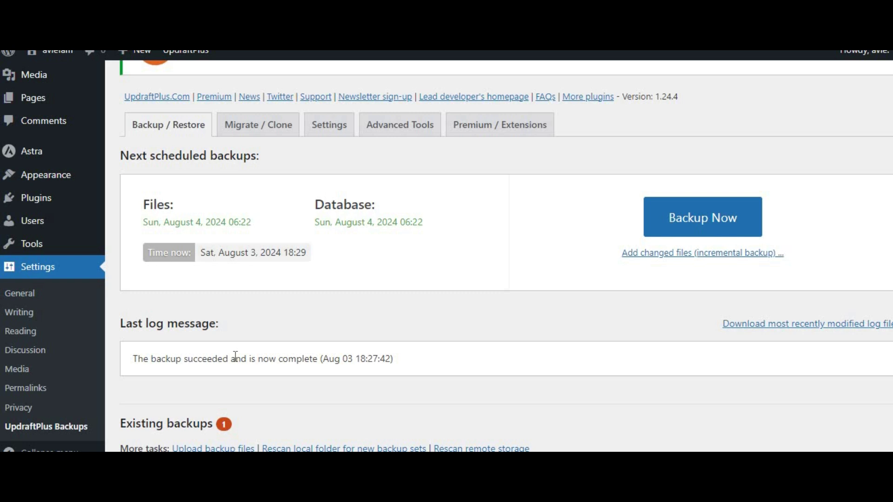
scroll(451, 351, "down", 3)
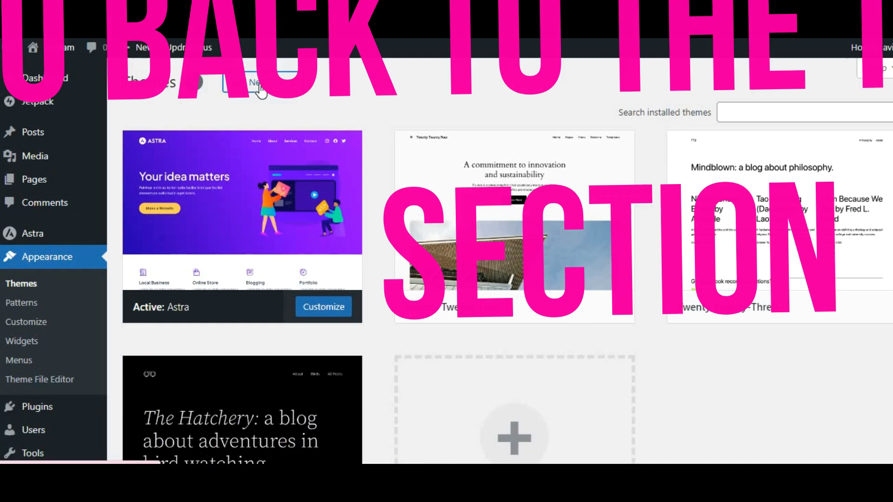
Find the Hestia theme in the Add Themes list and install it
scroll(500, 261, "down", 2)
scroll(500, 260, "down", 2)
scroll(499, 260, "down", 2)
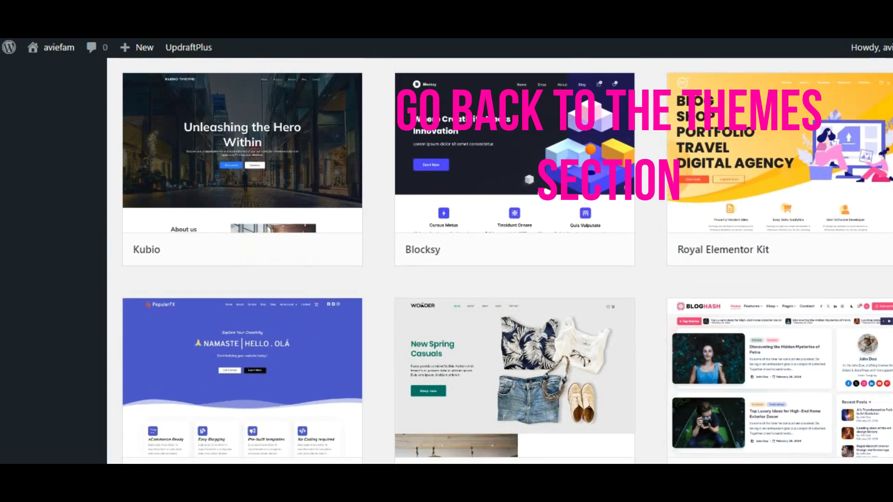
scroll(500, 261, "down", 2)
scroll(416, 201, "down", 2)
scroll(416, 202, "down", 5)
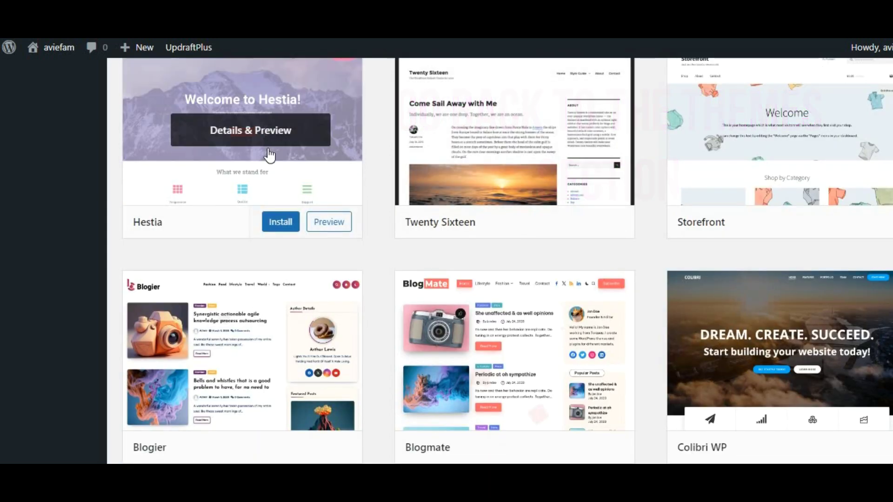
left_click(284, 223)
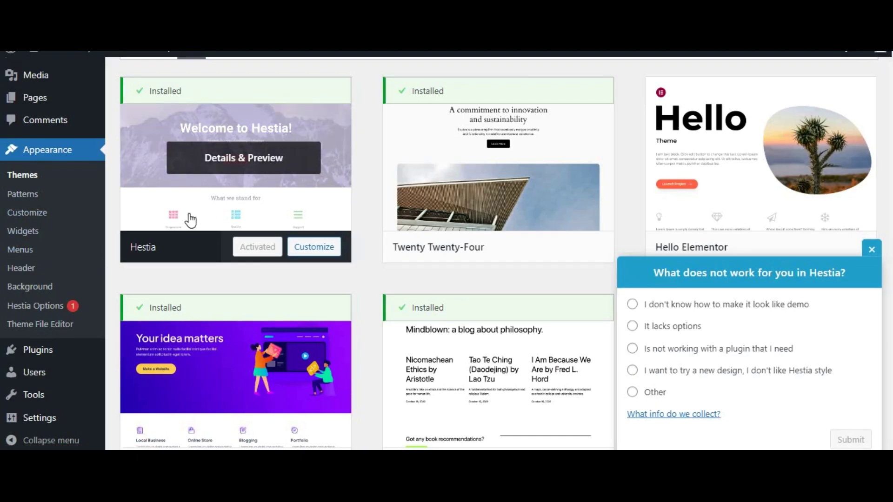
Open the Hestia Customizer and scroll through its option panels
left_click(31, 214)
scroll(193, 321, "down", 2)
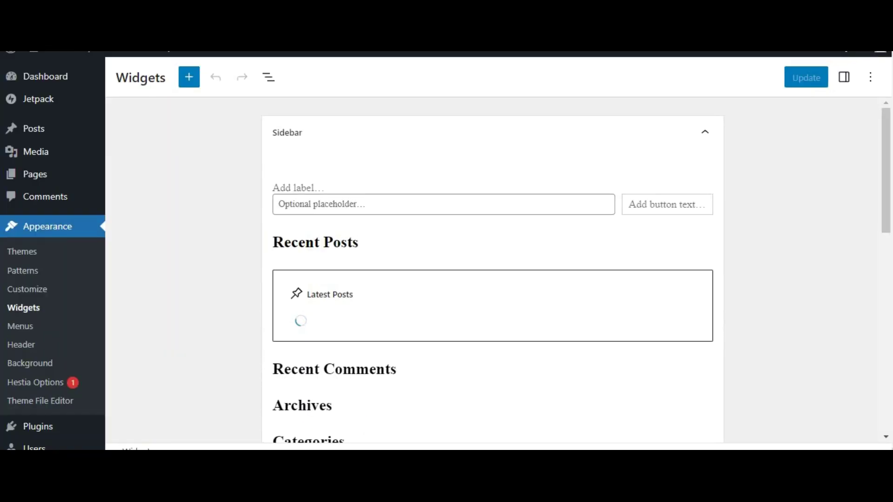
scroll(868, 239, "down", 2)
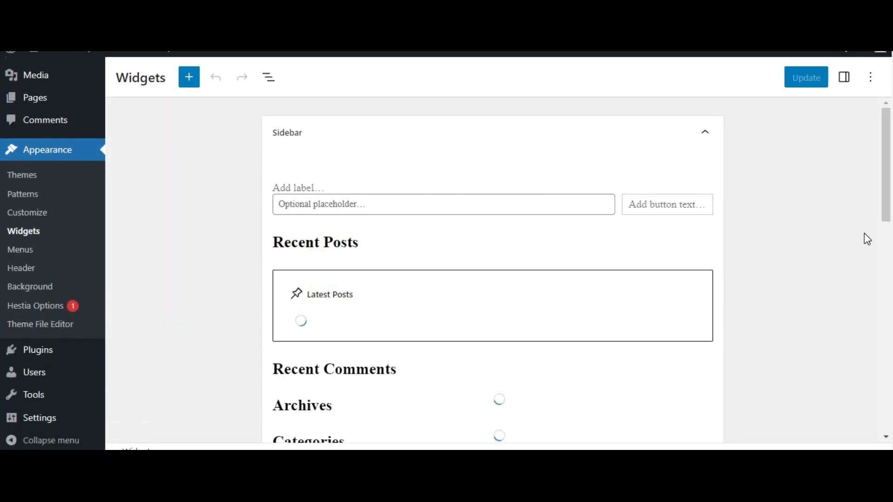
scroll(887, 239, "down", 5)
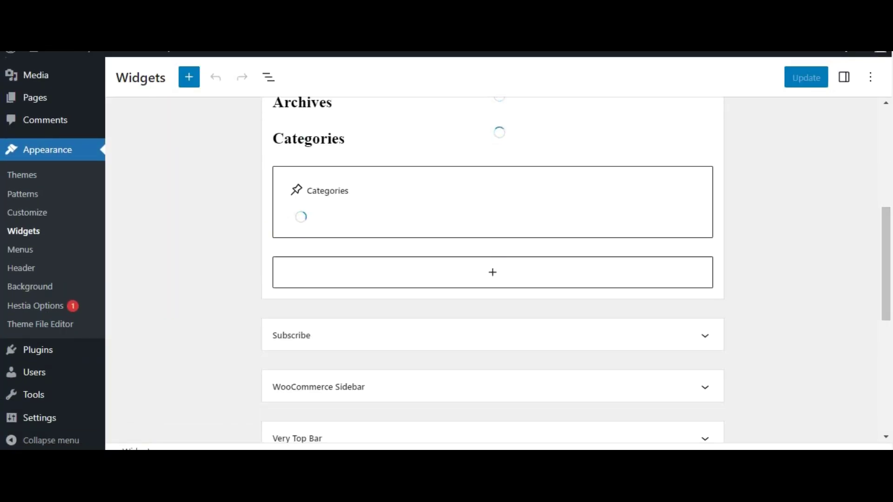
scroll(885, 375, "down", 5)
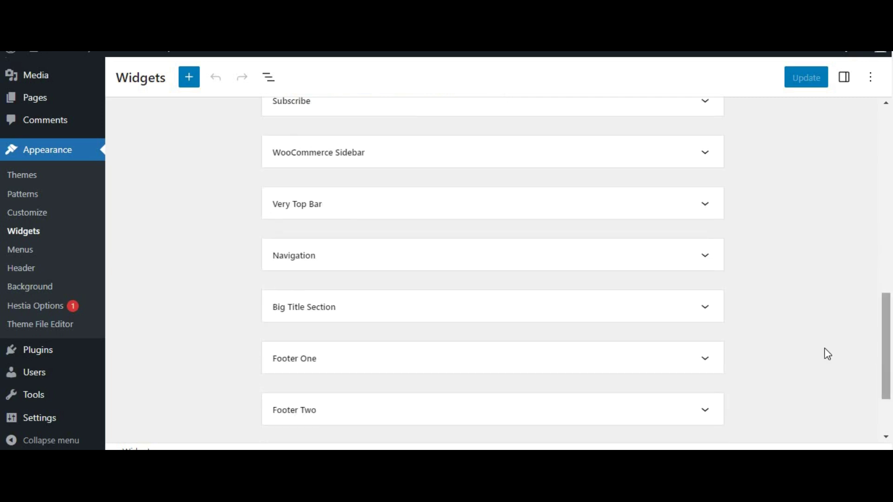
Open the Menus editor to inspect the Main menu containing Privacy Policy
left_click(21, 251)
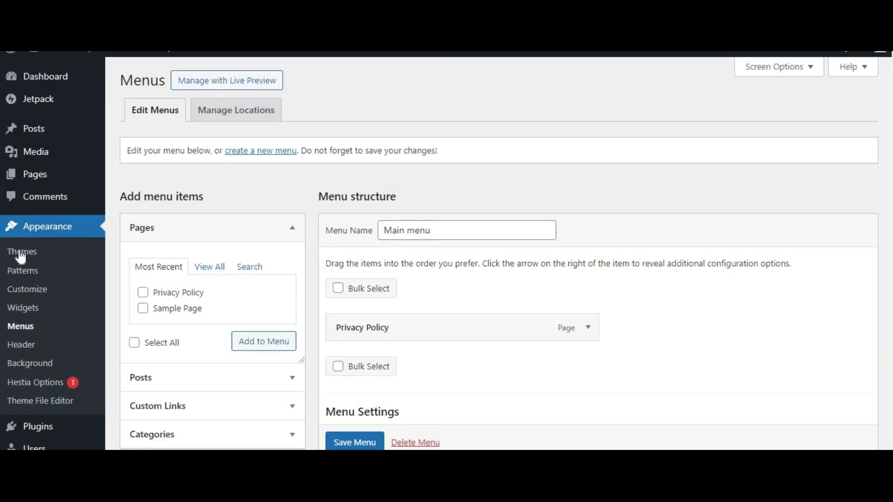